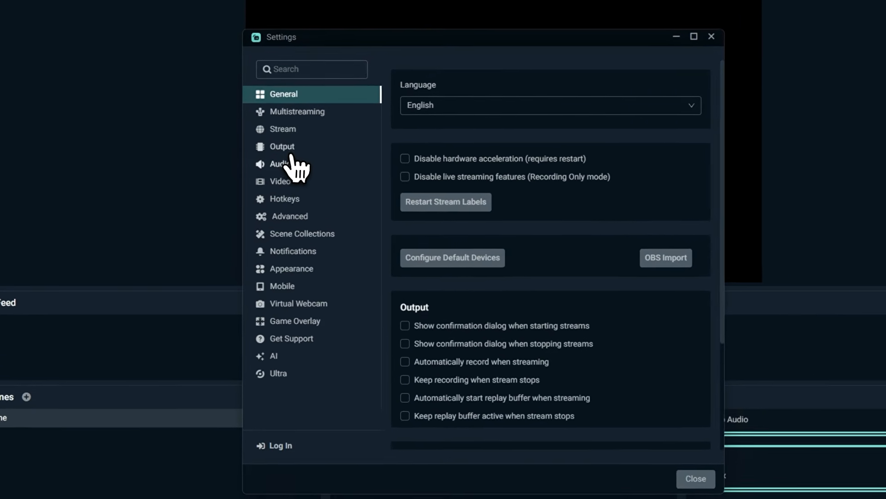
- Switch the output mode to Advanced in the output settings
{"action": "left_click", "coordinate": [290, 151]}
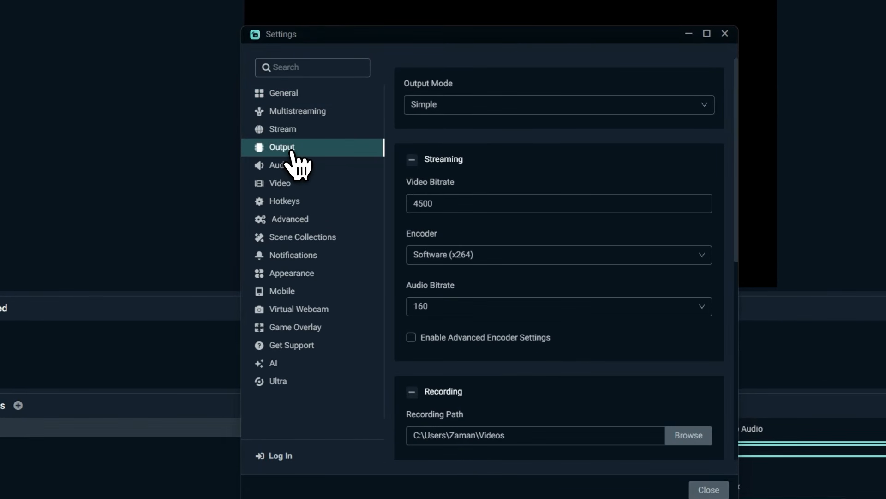
{"action": "left_click", "coordinate": [450, 105]}
{"action": "left_click", "coordinate": [444, 148]}
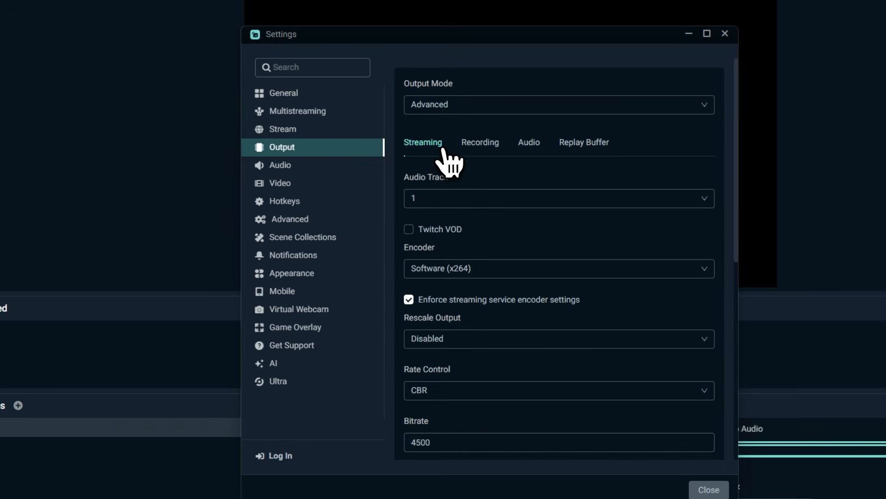
- Set the streaming encoder to NVIDIA NVENC H.264 (new)
{"action": "scroll", "coordinate": [462, 208], "scroll_direction": "down", "scroll_amount": 3}
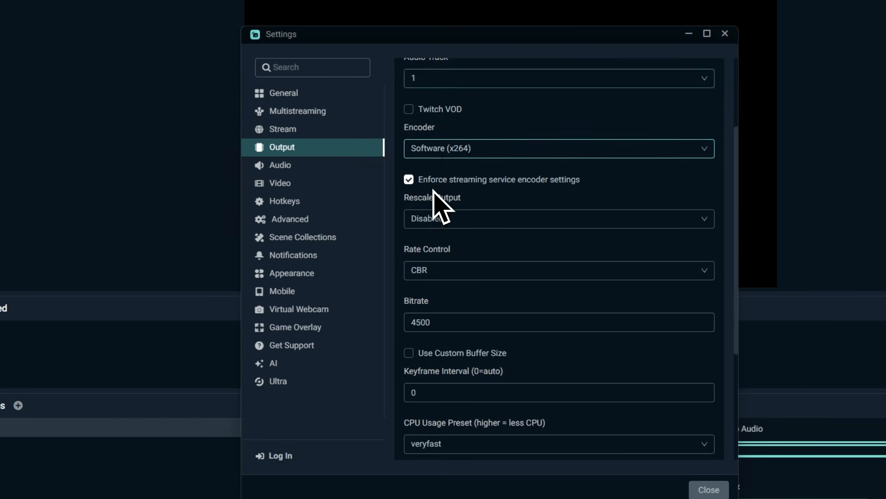
{"action": "left_click", "coordinate": [462, 158]}
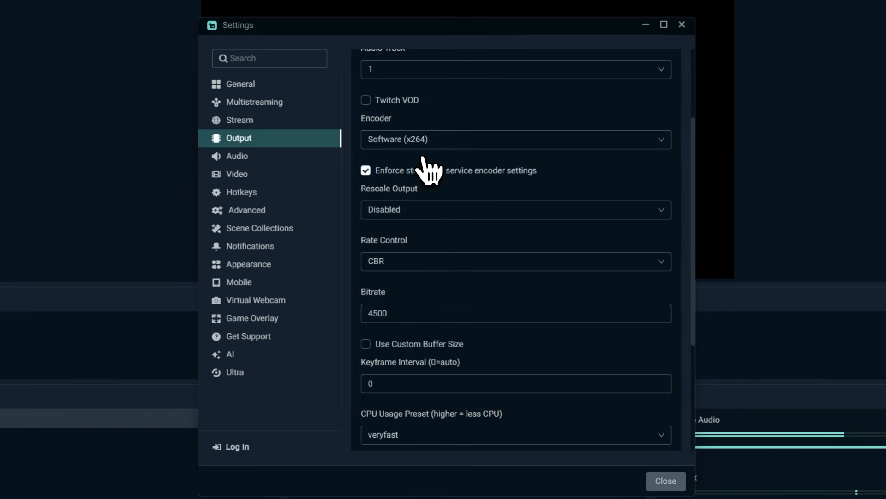
{"action": "left_click", "coordinate": [451, 132]}
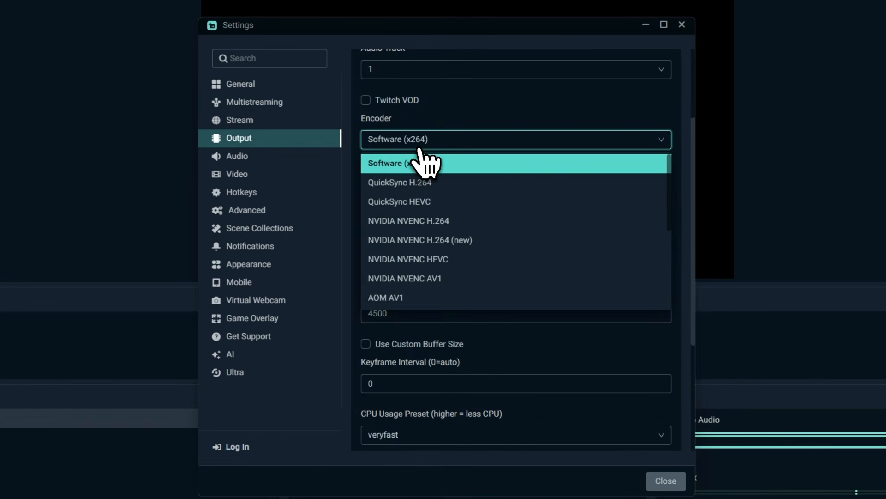
{"action": "left_click", "coordinate": [421, 242]}
{"action": "left_click", "coordinate": [412, 143]}
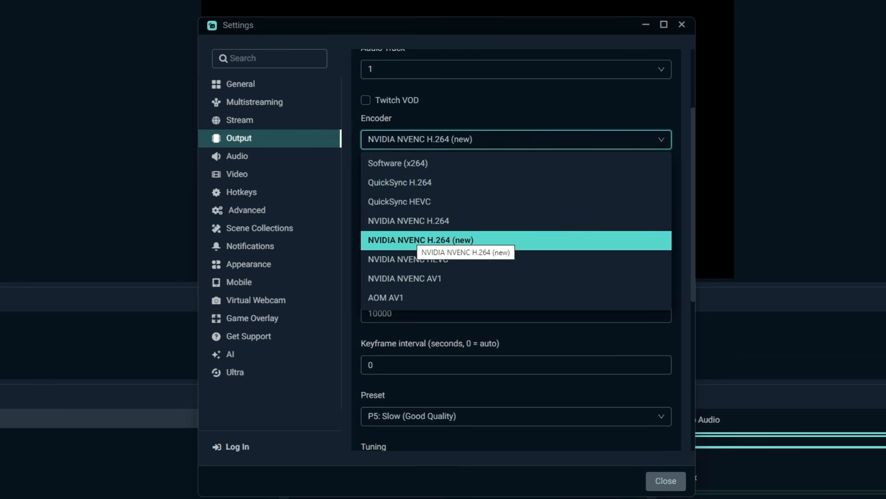
{"action": "left_click", "coordinate": [417, 243]}
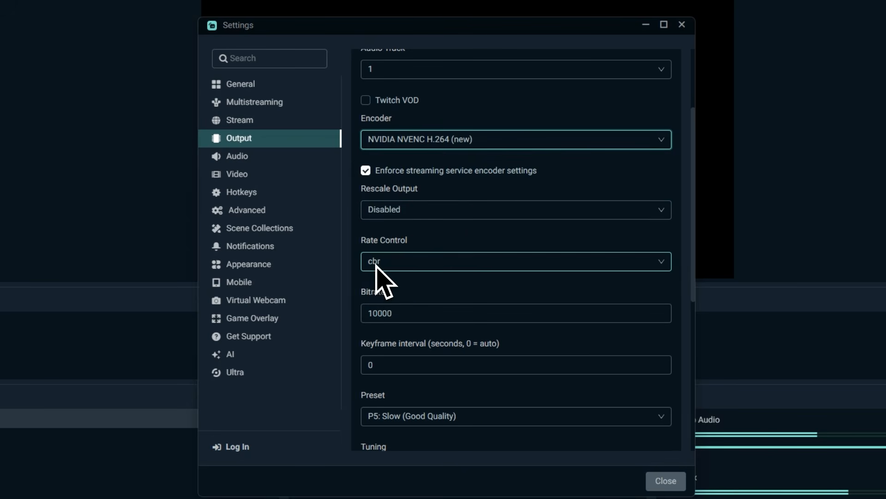
- Set the streaming bitrate to 6000
{"action": "scroll", "coordinate": [388, 273], "scroll_direction": "down", "scroll_amount": 2}
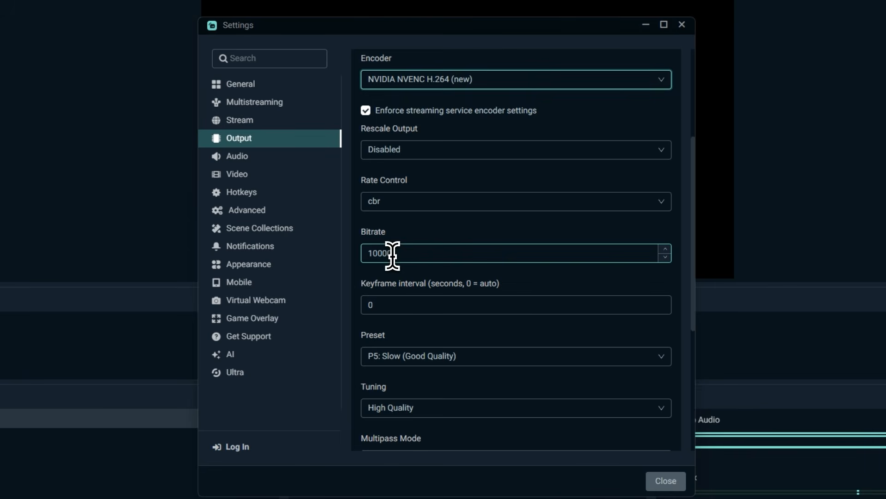
{"action": "double_click", "coordinate": [388, 254]}
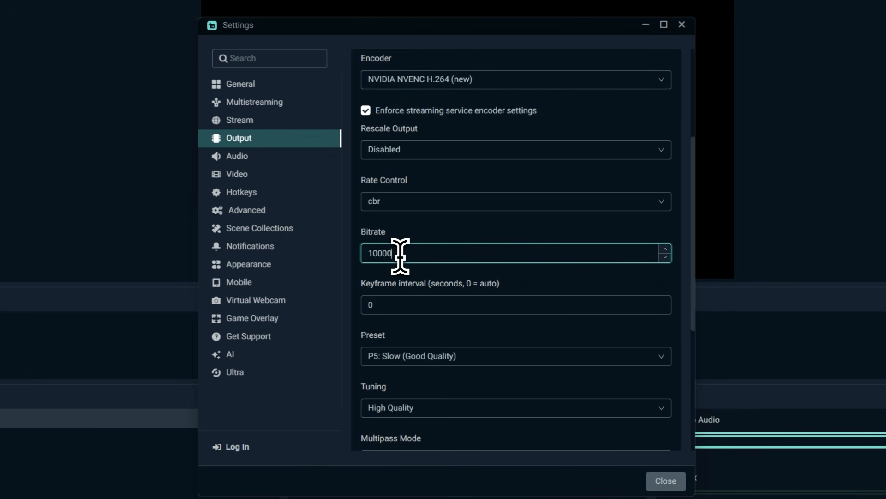
{"action": "left_click_drag", "start_coordinate": [400, 254], "coordinate": [359, 257]}
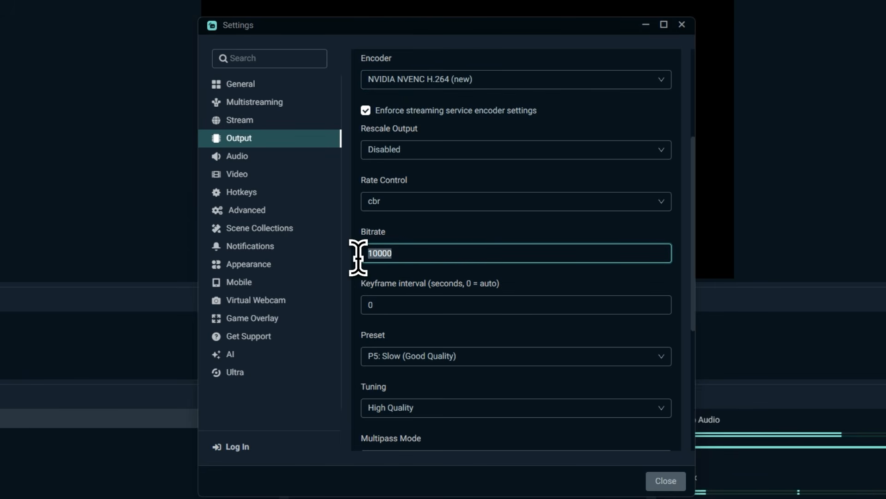
{"action": "type", "text": "600"}
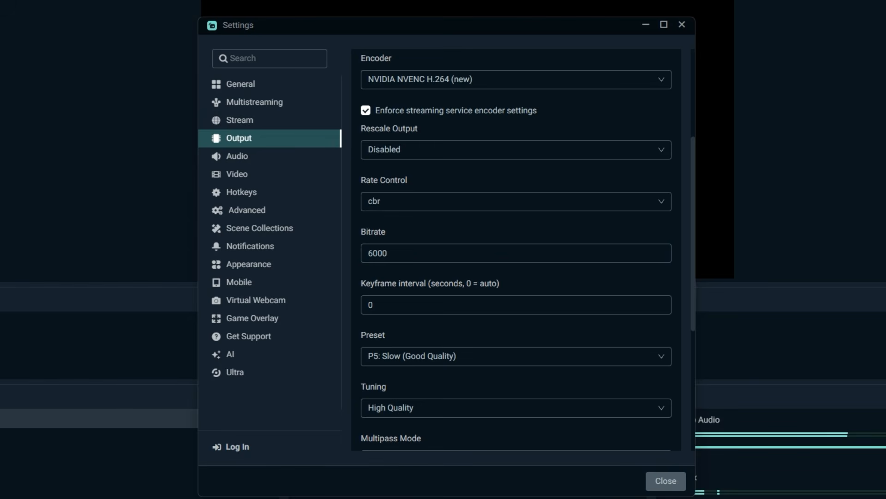
- Set the streaming encoder preset to P6: Slower (Better Quality)
{"action": "scroll", "coordinate": [416, 243], "scroll_direction": "down", "scroll_amount": 5}
{"action": "left_click", "coordinate": [417, 243]}
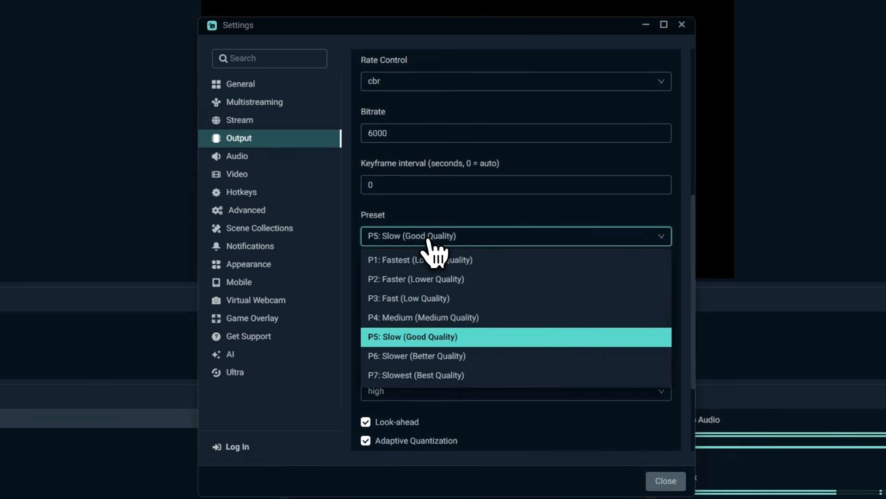
{"action": "left_click", "coordinate": [431, 355]}
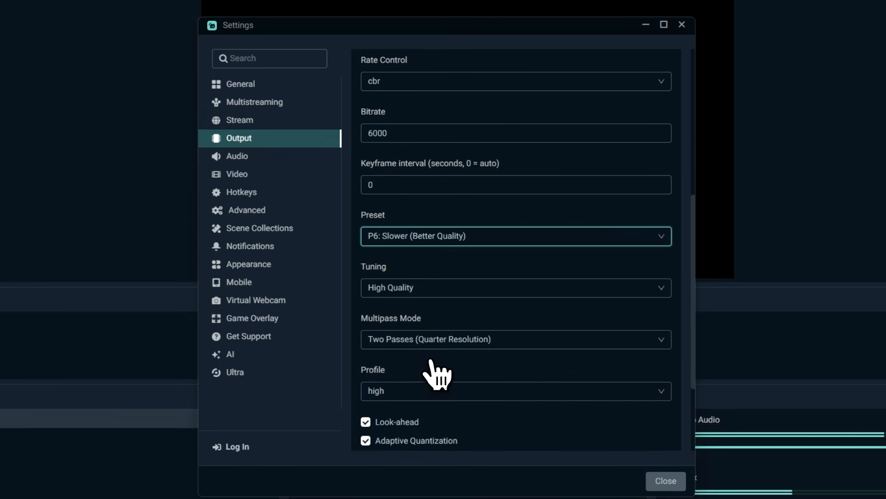
{"action": "left_click", "coordinate": [407, 243]}
{"action": "left_click", "coordinate": [424, 357]}
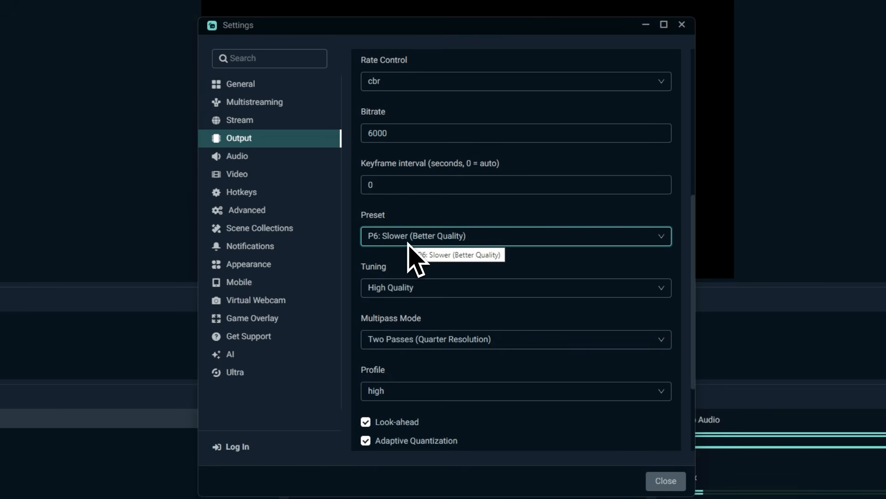
- Choose High Quality as the encoder tuning and check the remaining encoder options below it
{"action": "left_click", "coordinate": [401, 294]}
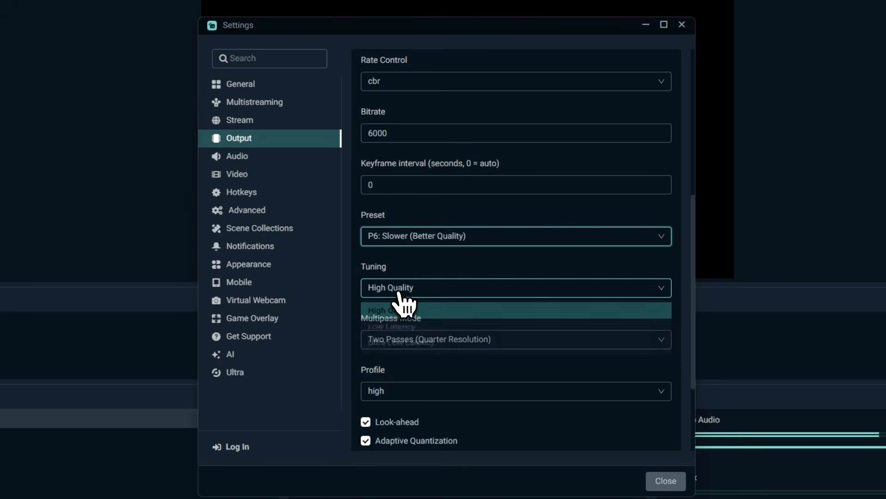
{"action": "left_click", "coordinate": [398, 313]}
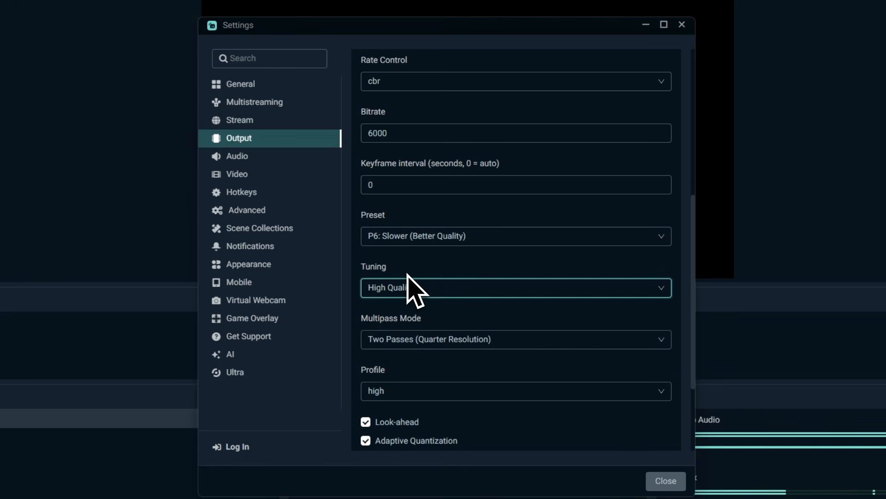
{"action": "scroll", "coordinate": [409, 276], "scroll_direction": "down", "scroll_amount": 3}
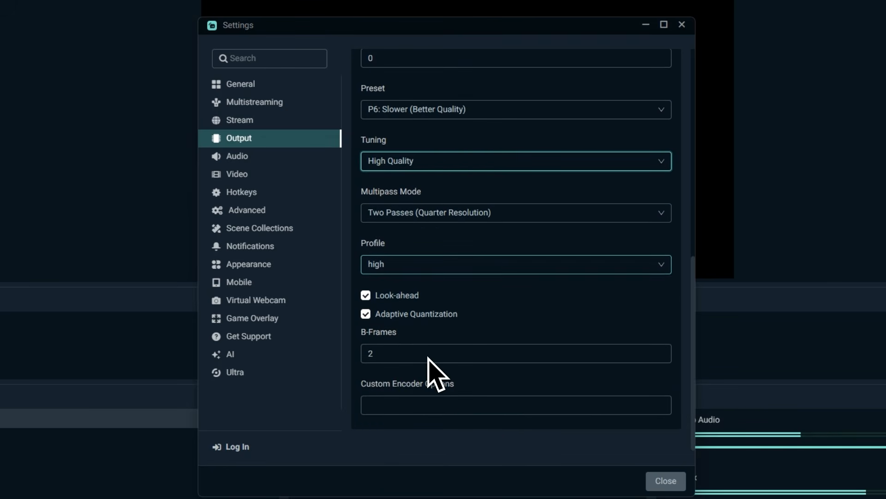
{"action": "scroll", "coordinate": [421, 365], "scroll_direction": "up", "scroll_amount": 3}
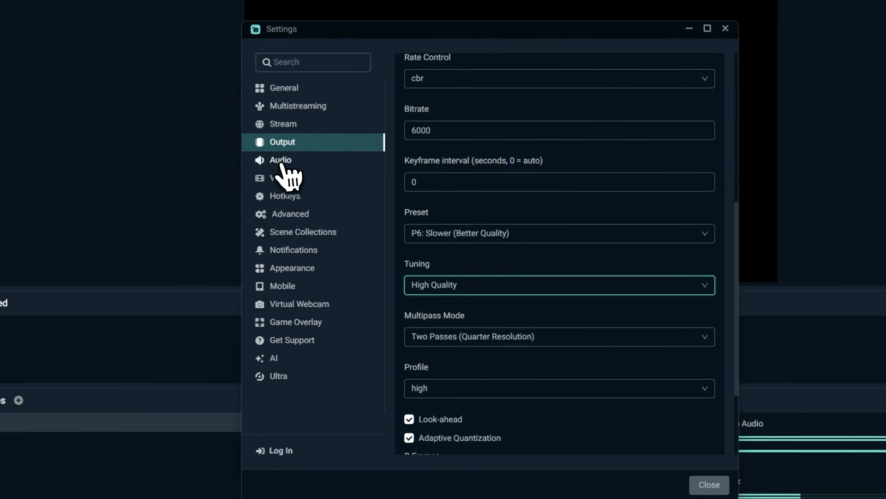
- Select Stereo as the channel layout in the audio settings
{"action": "left_click", "coordinate": [279, 164]}
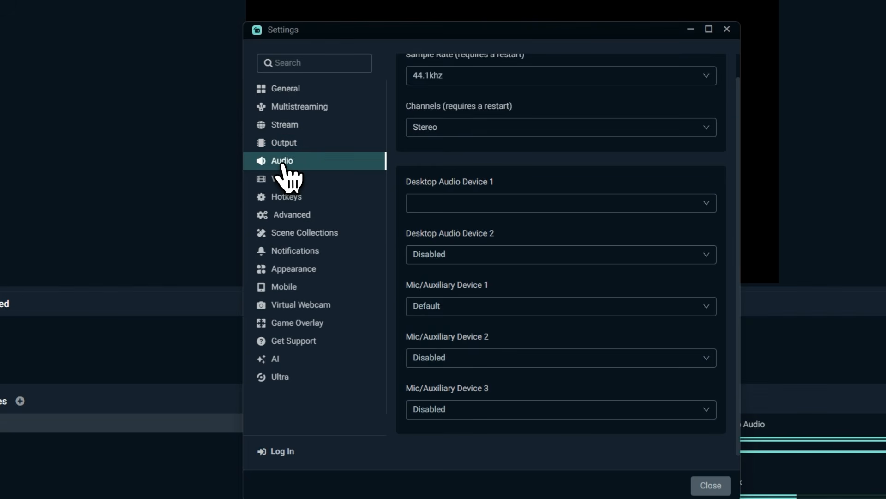
{"action": "left_click", "coordinate": [445, 132]}
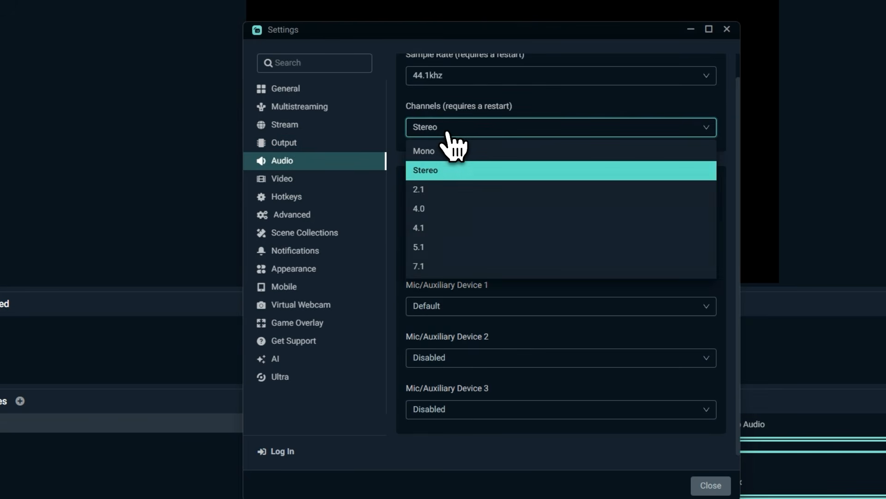
{"action": "left_click", "coordinate": [439, 172]}
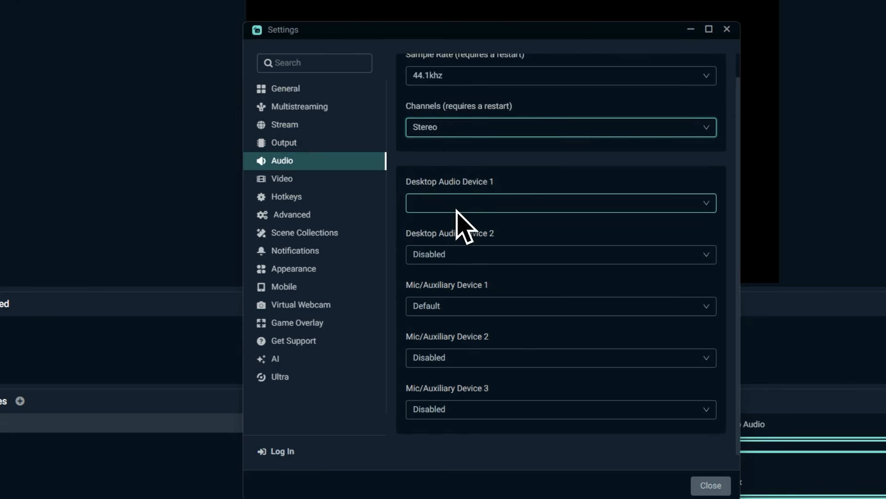
- Set Desktop Audio Device 1 to Speakers (Steam Streaming Speakers) and Mic/Auxiliary Device 1 to Microphone (Realtek(R) Audio)
{"action": "left_click", "coordinate": [445, 206]}
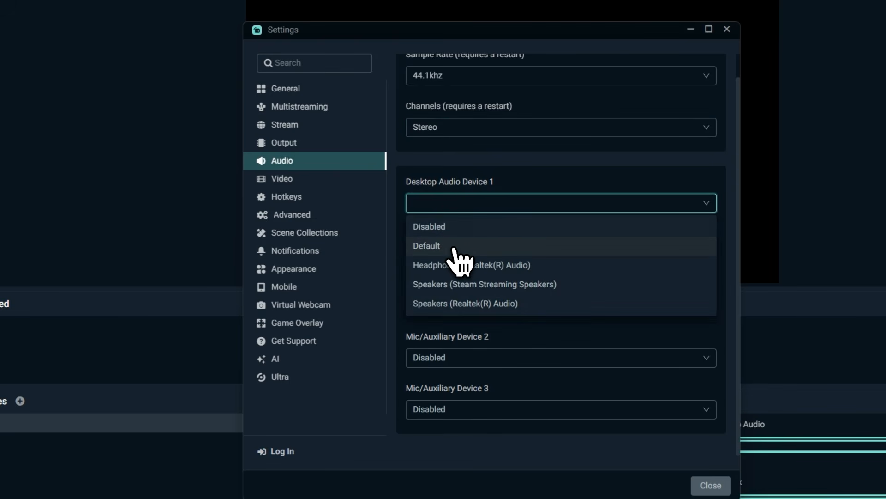
{"action": "left_click", "coordinate": [454, 284]}
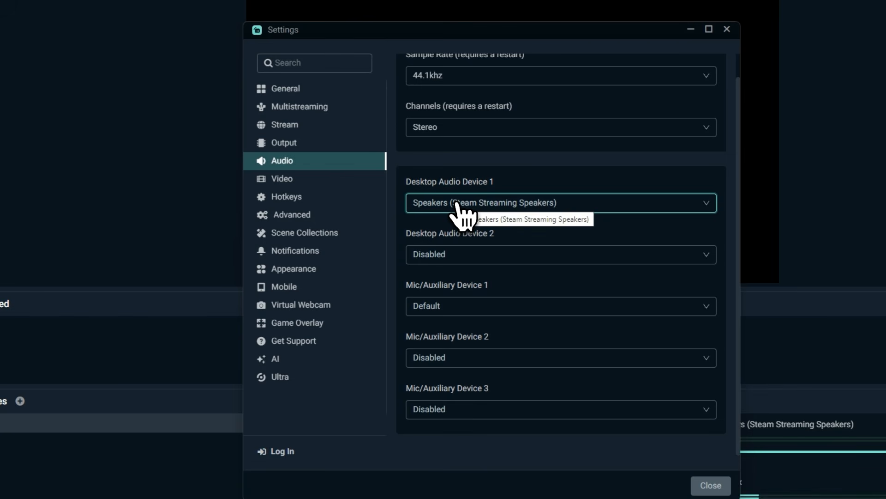
{"action": "left_click", "coordinate": [448, 313]}
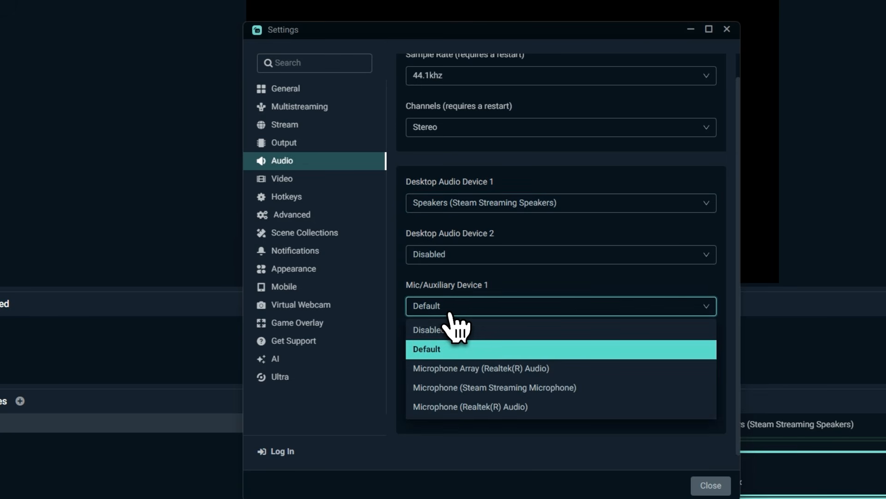
{"action": "left_click", "coordinate": [467, 408]}
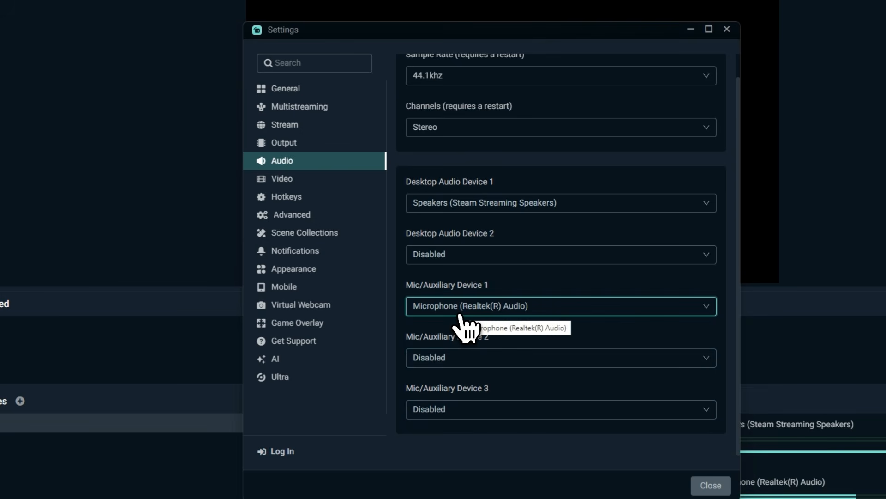
- Set both the base canvas resolution and the scaled output resolution to 1920x1080 in the video settings
{"action": "left_click", "coordinate": [283, 181]}
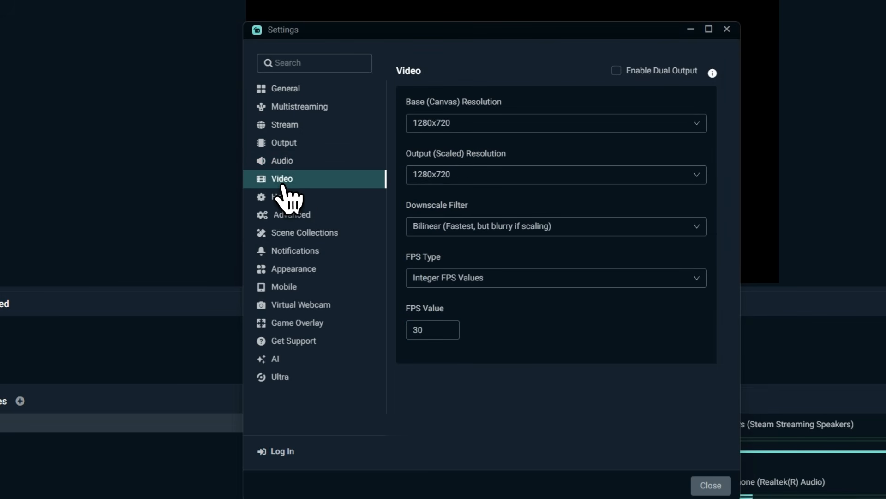
{"action": "left_click", "coordinate": [450, 131]}
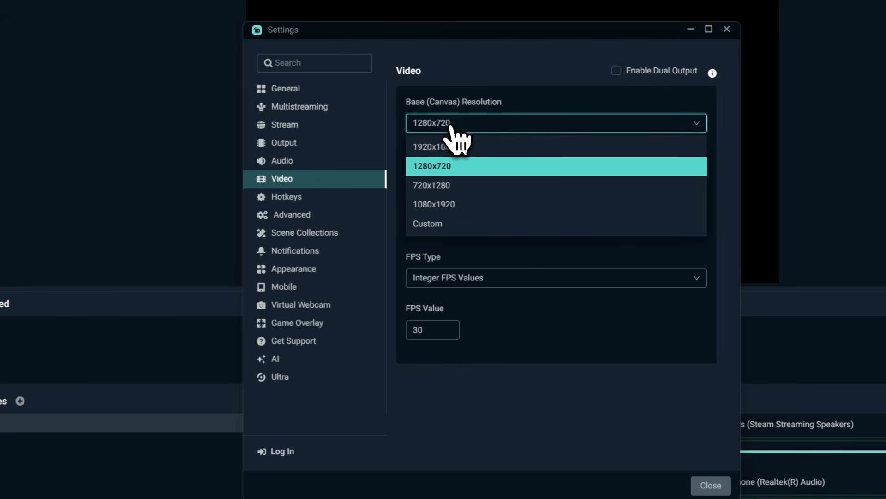
{"action": "left_click", "coordinate": [447, 147]}
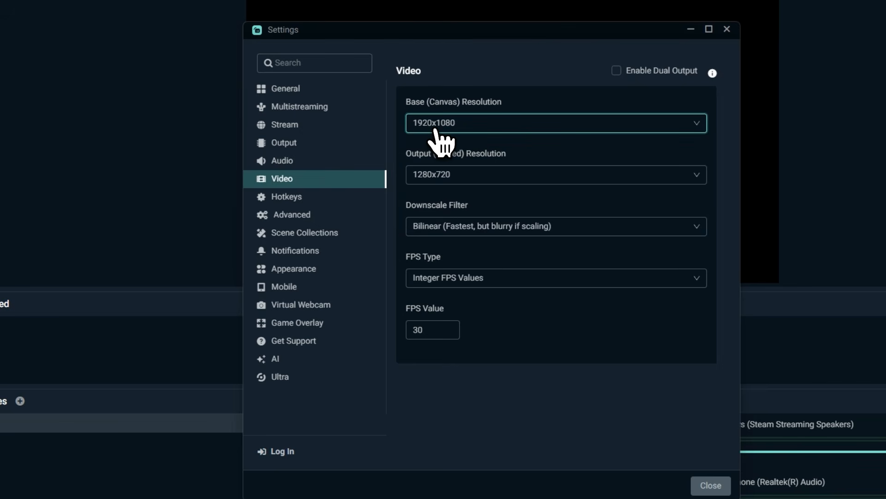
{"action": "left_click", "coordinate": [436, 182]}
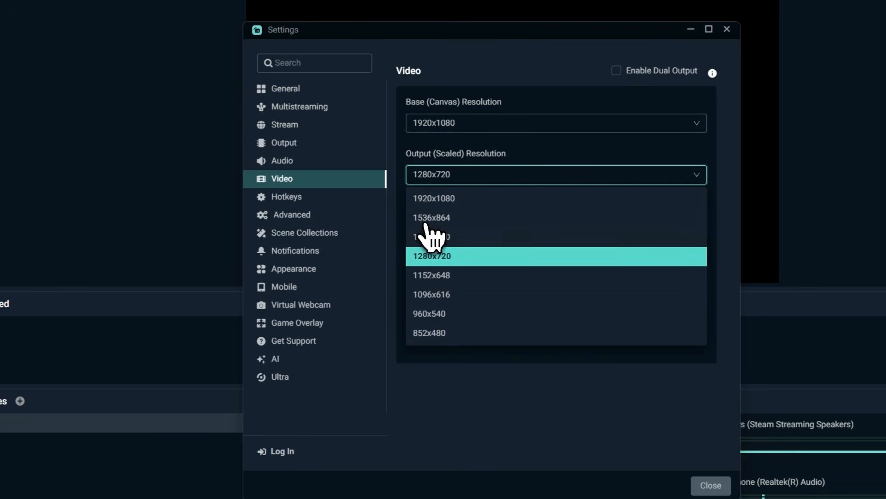
{"action": "left_click", "coordinate": [448, 204]}
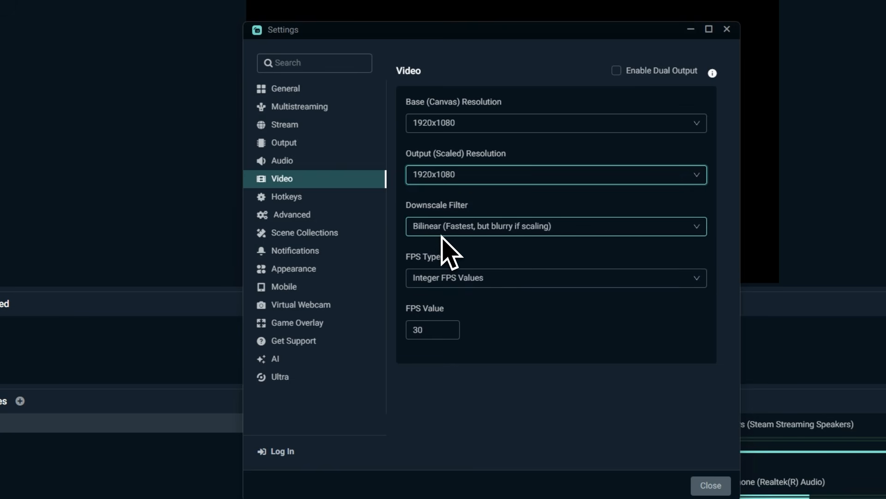
- Set the video FPS value to 60
{"action": "double_click", "coordinate": [428, 333]}
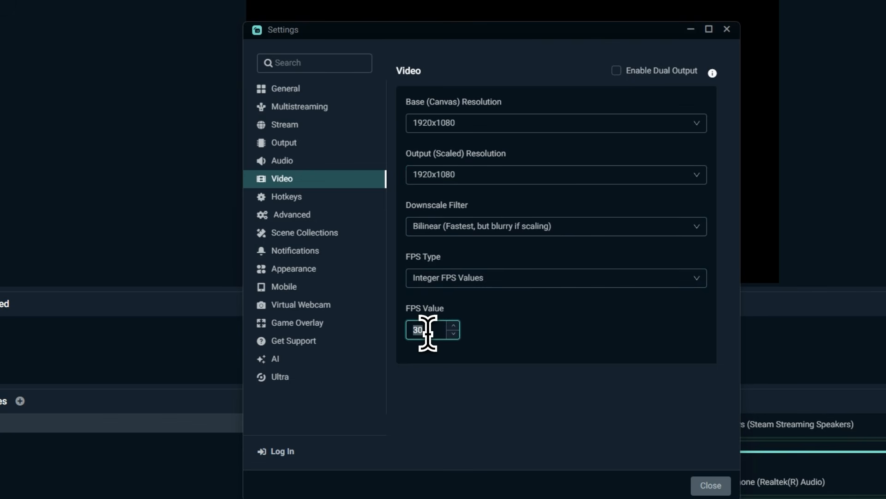
{"action": "type", "text": "60"}
{"action": "left_click", "coordinate": [503, 330]}
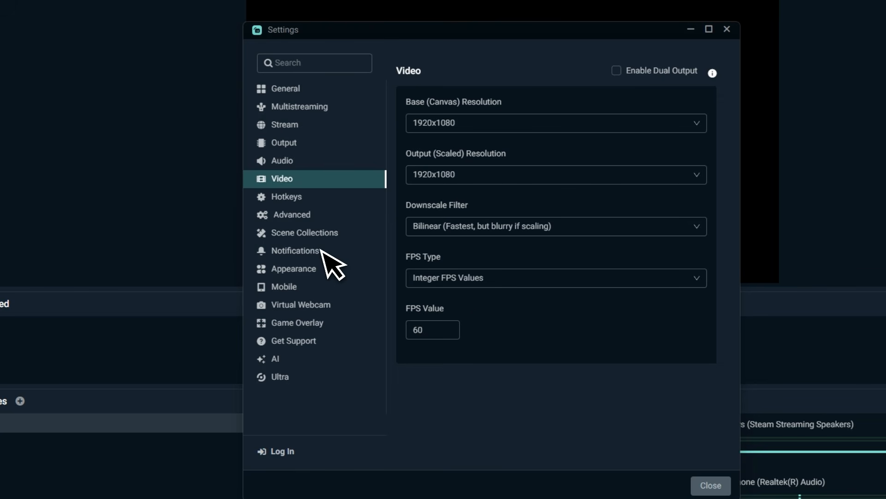
- Set the process priority to High in the advanced settings and close the settings window
{"action": "left_click", "coordinate": [291, 215]}
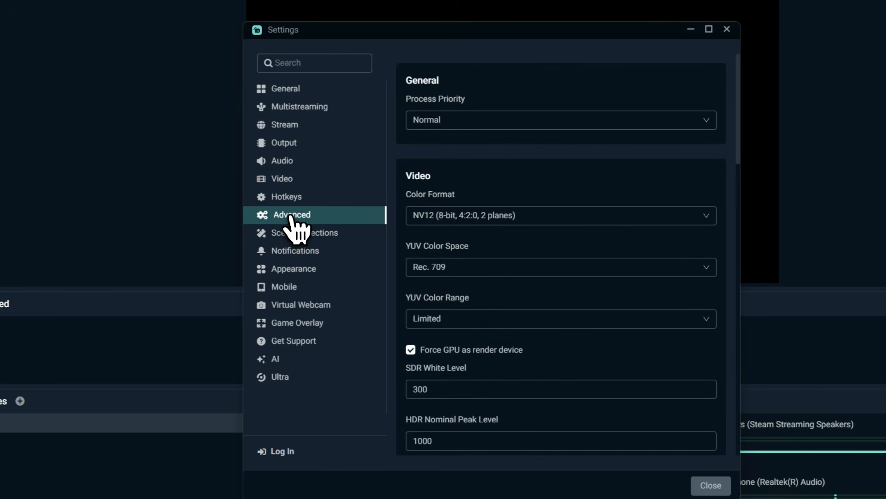
{"action": "left_click", "coordinate": [448, 119]}
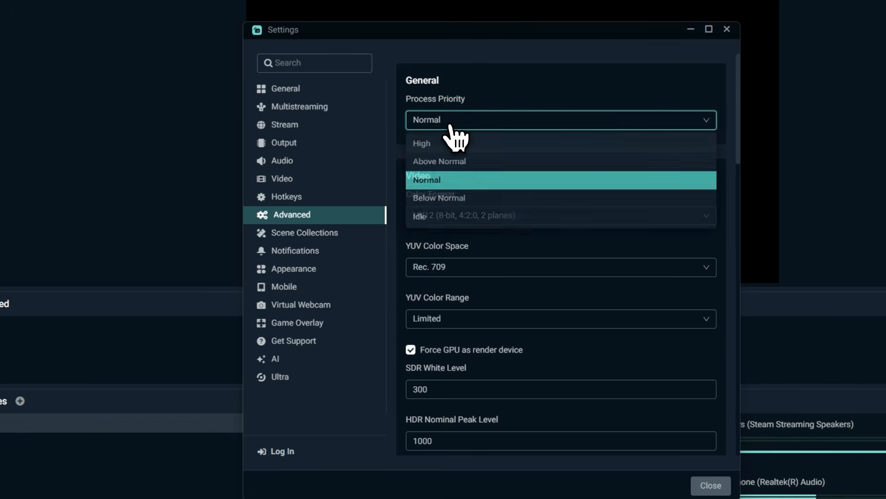
{"action": "left_click", "coordinate": [437, 144]}
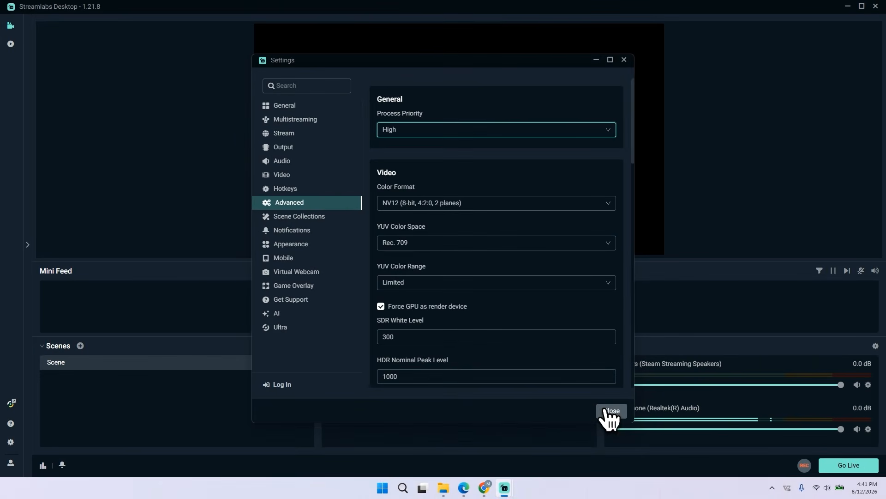
{"action": "left_click", "coordinate": [608, 415]}
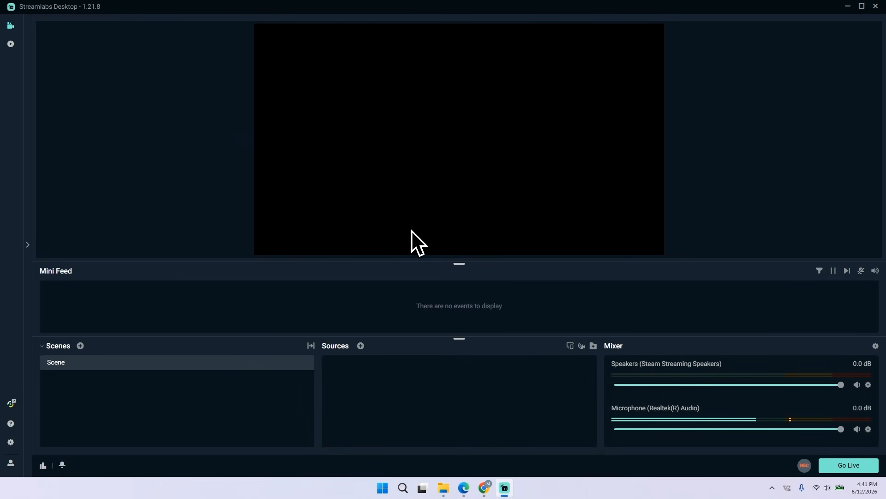